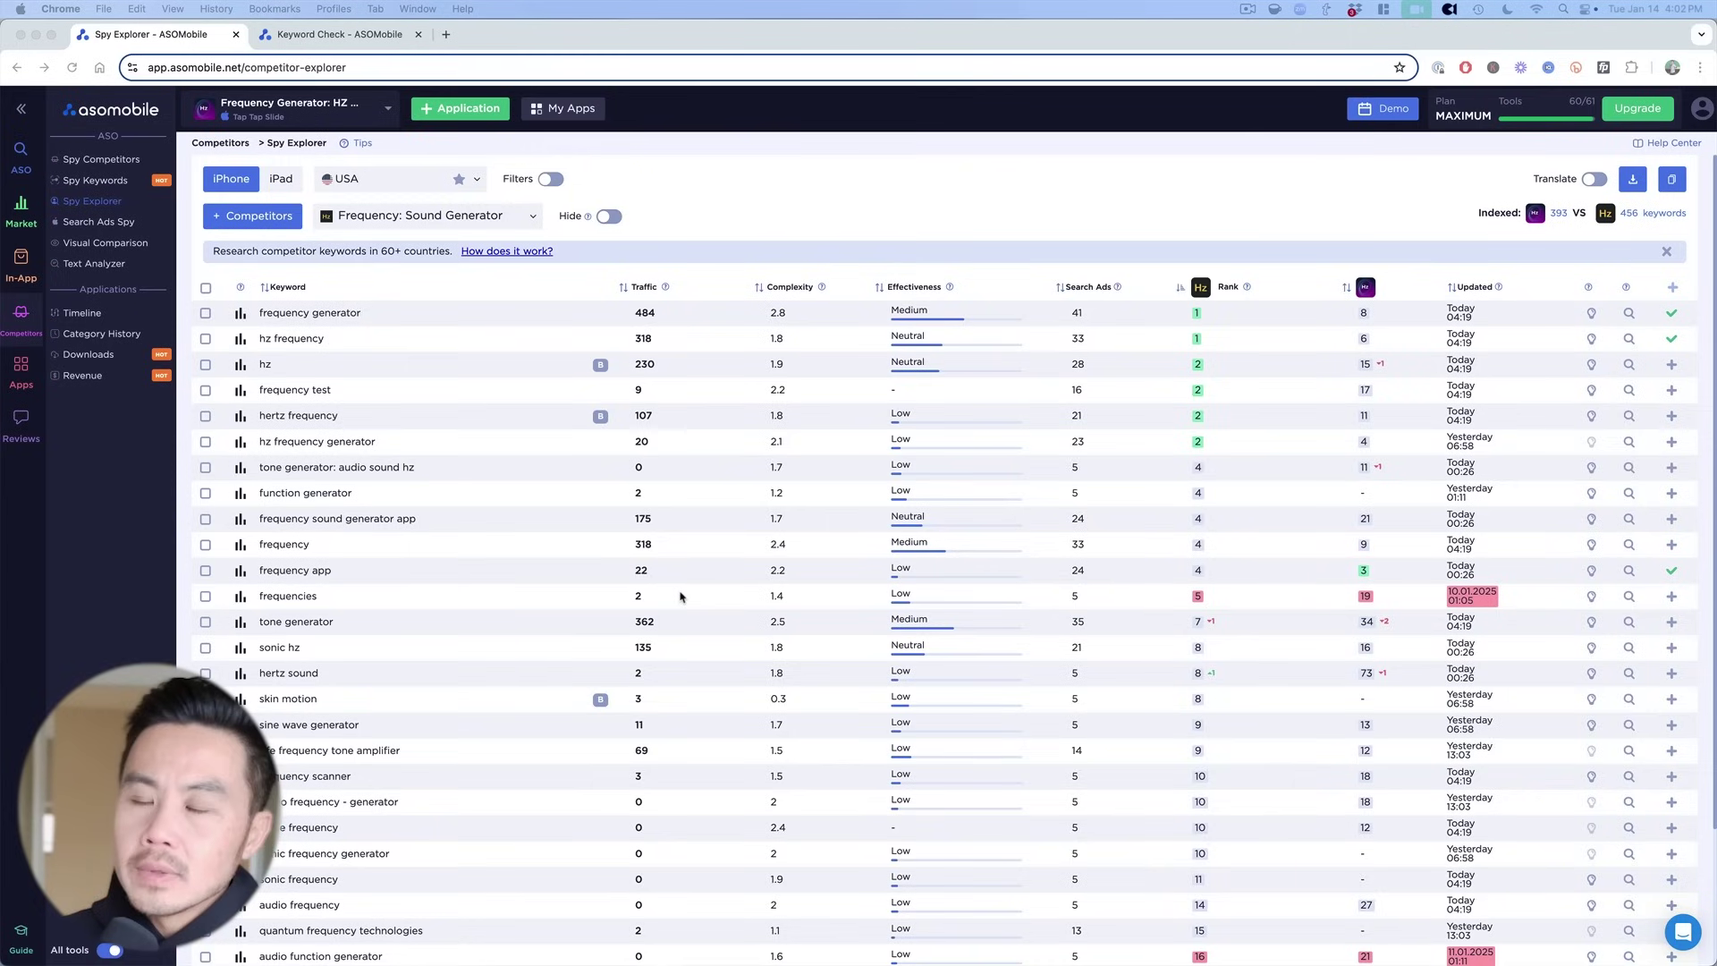
pyautogui.click(564, 325)
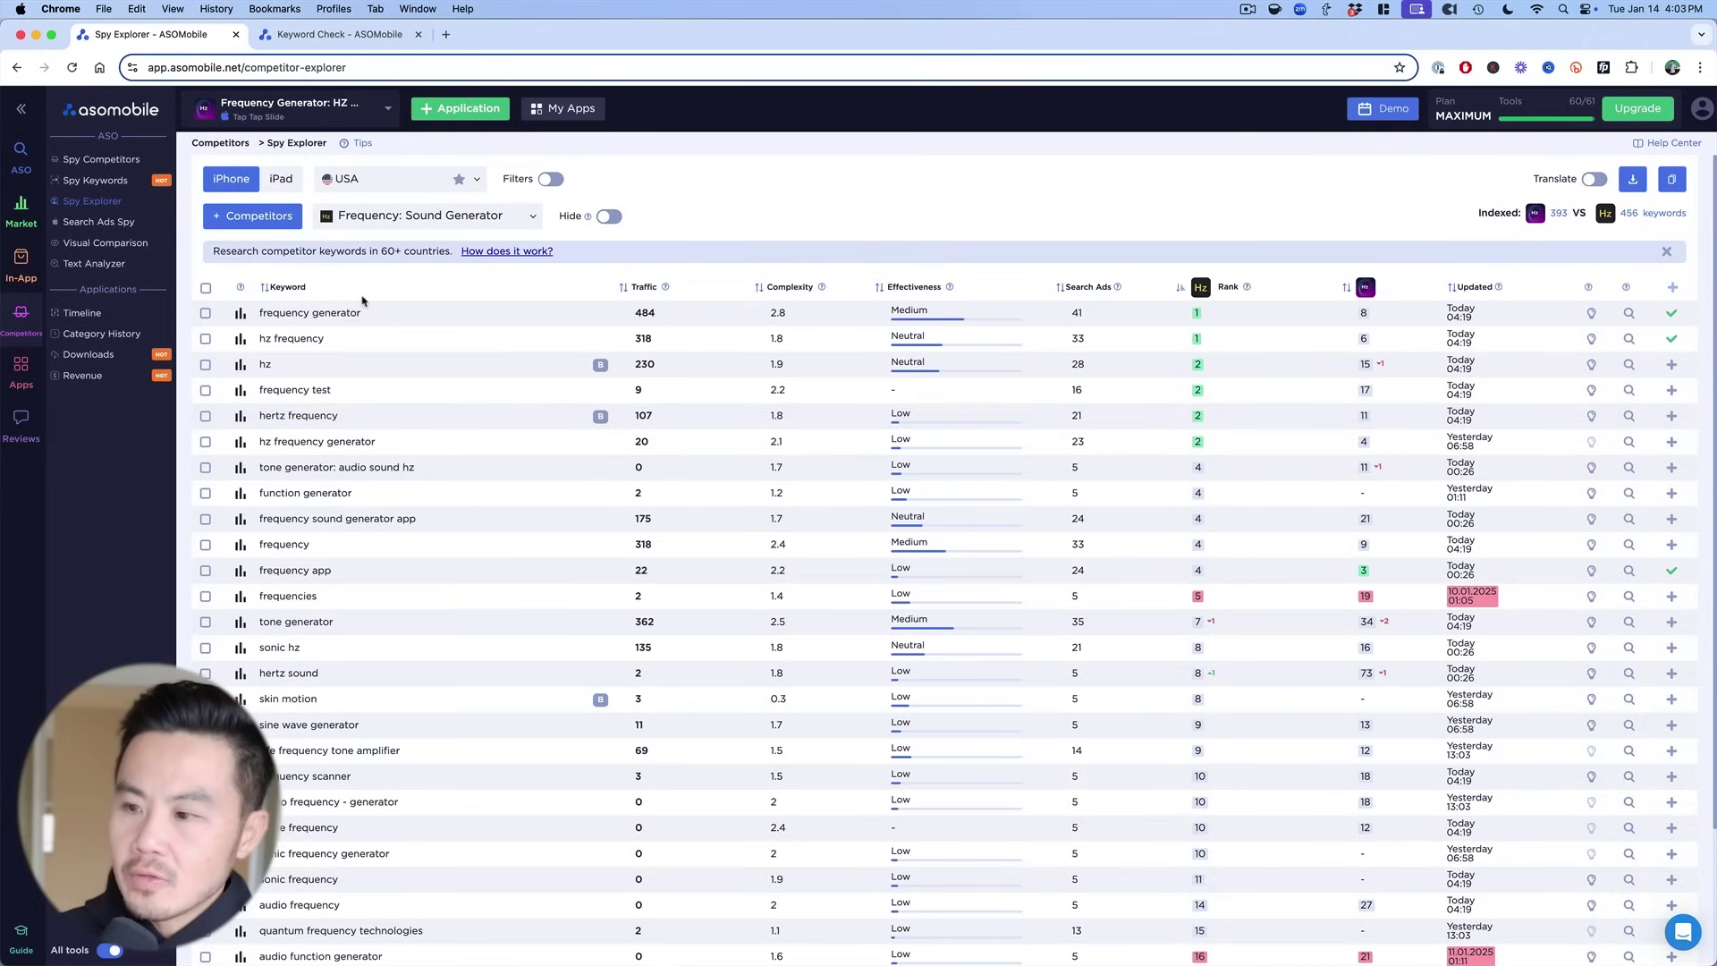
pyautogui.click(320, 36)
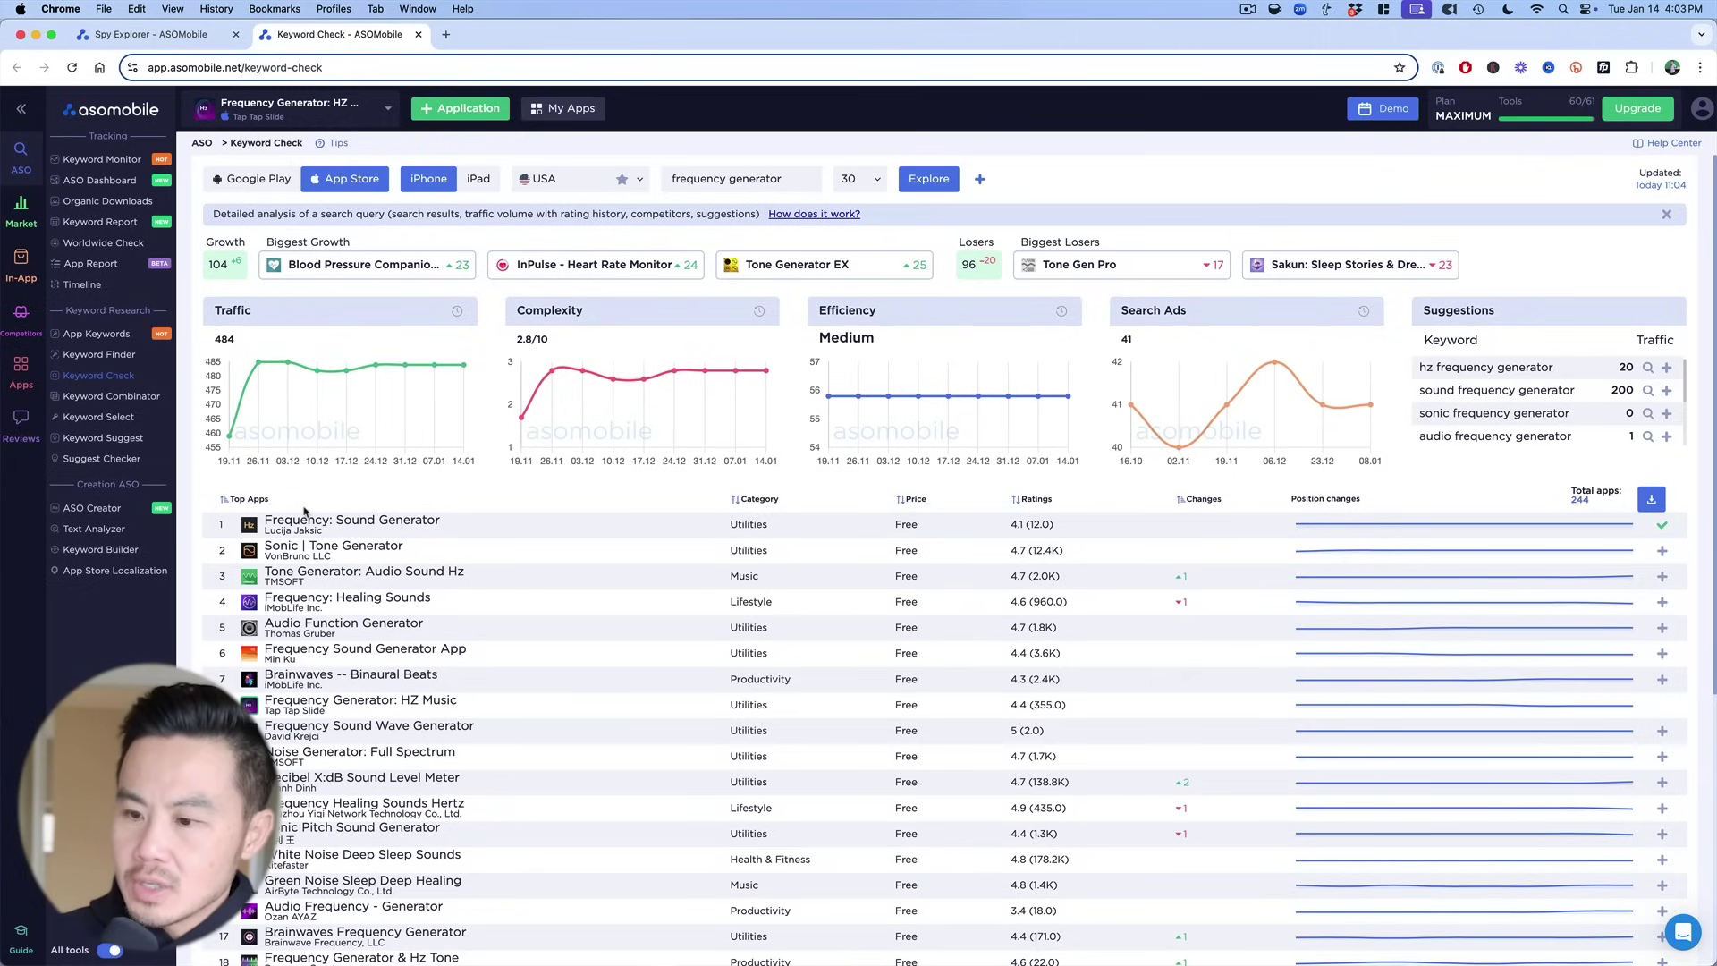
pyautogui.hotkey('ctrl', 'shift', 'Tab')
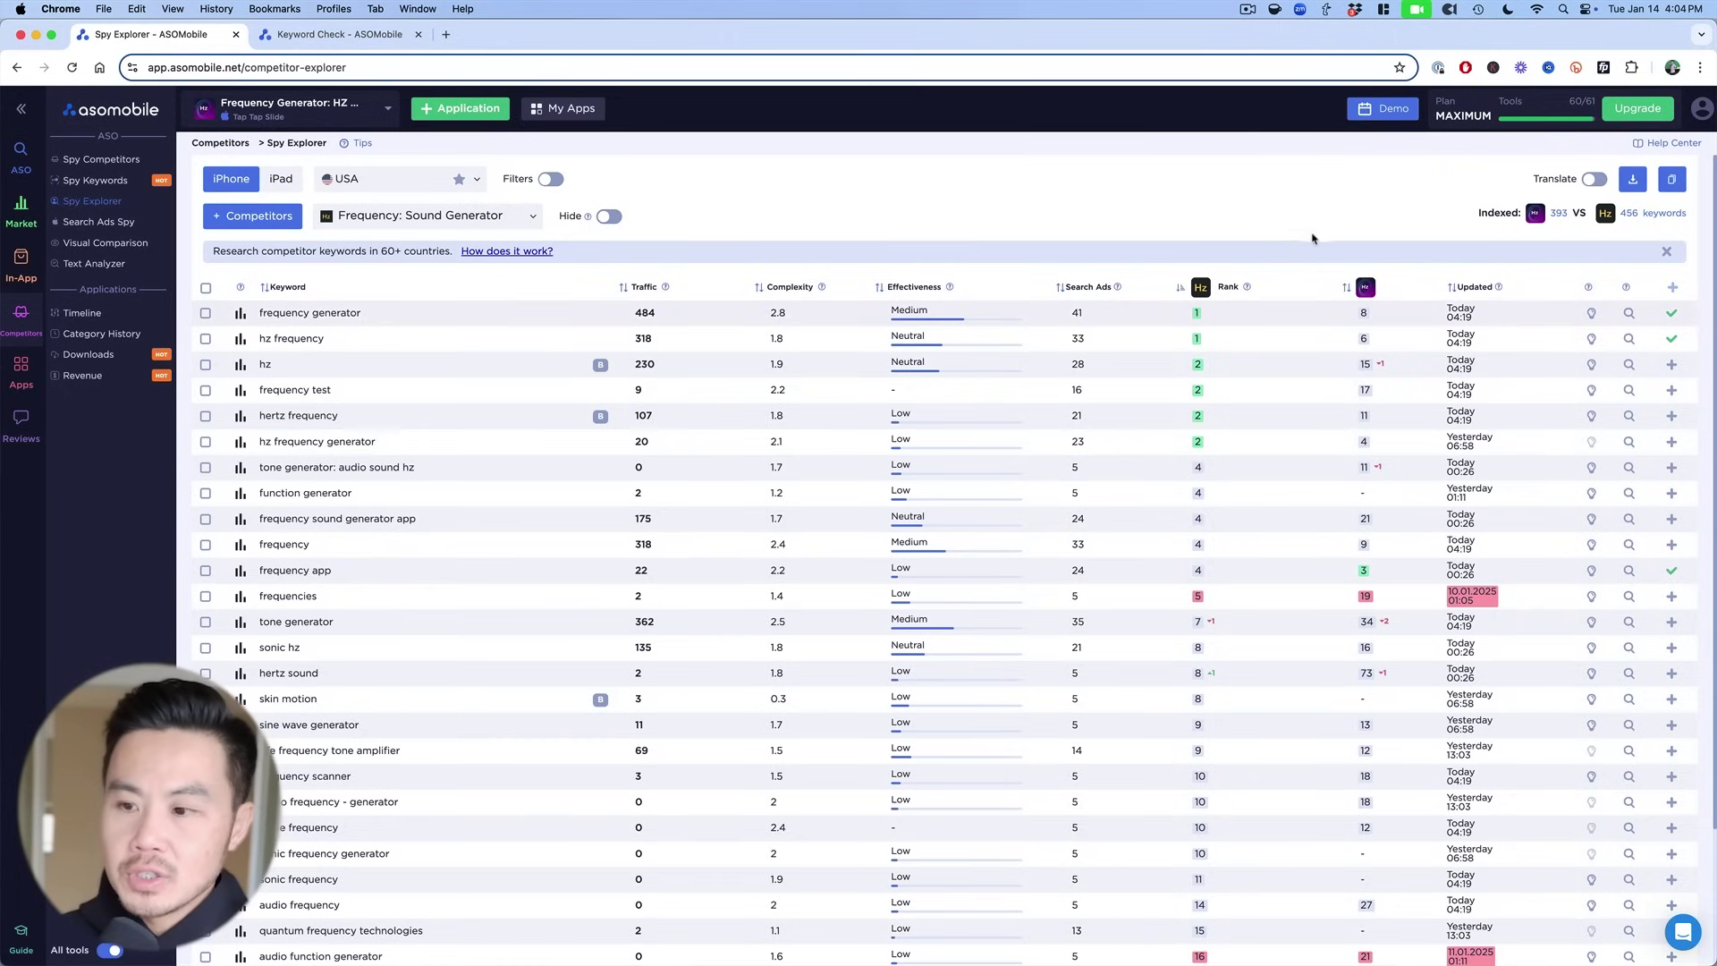
pyautogui.click(1063, 290)
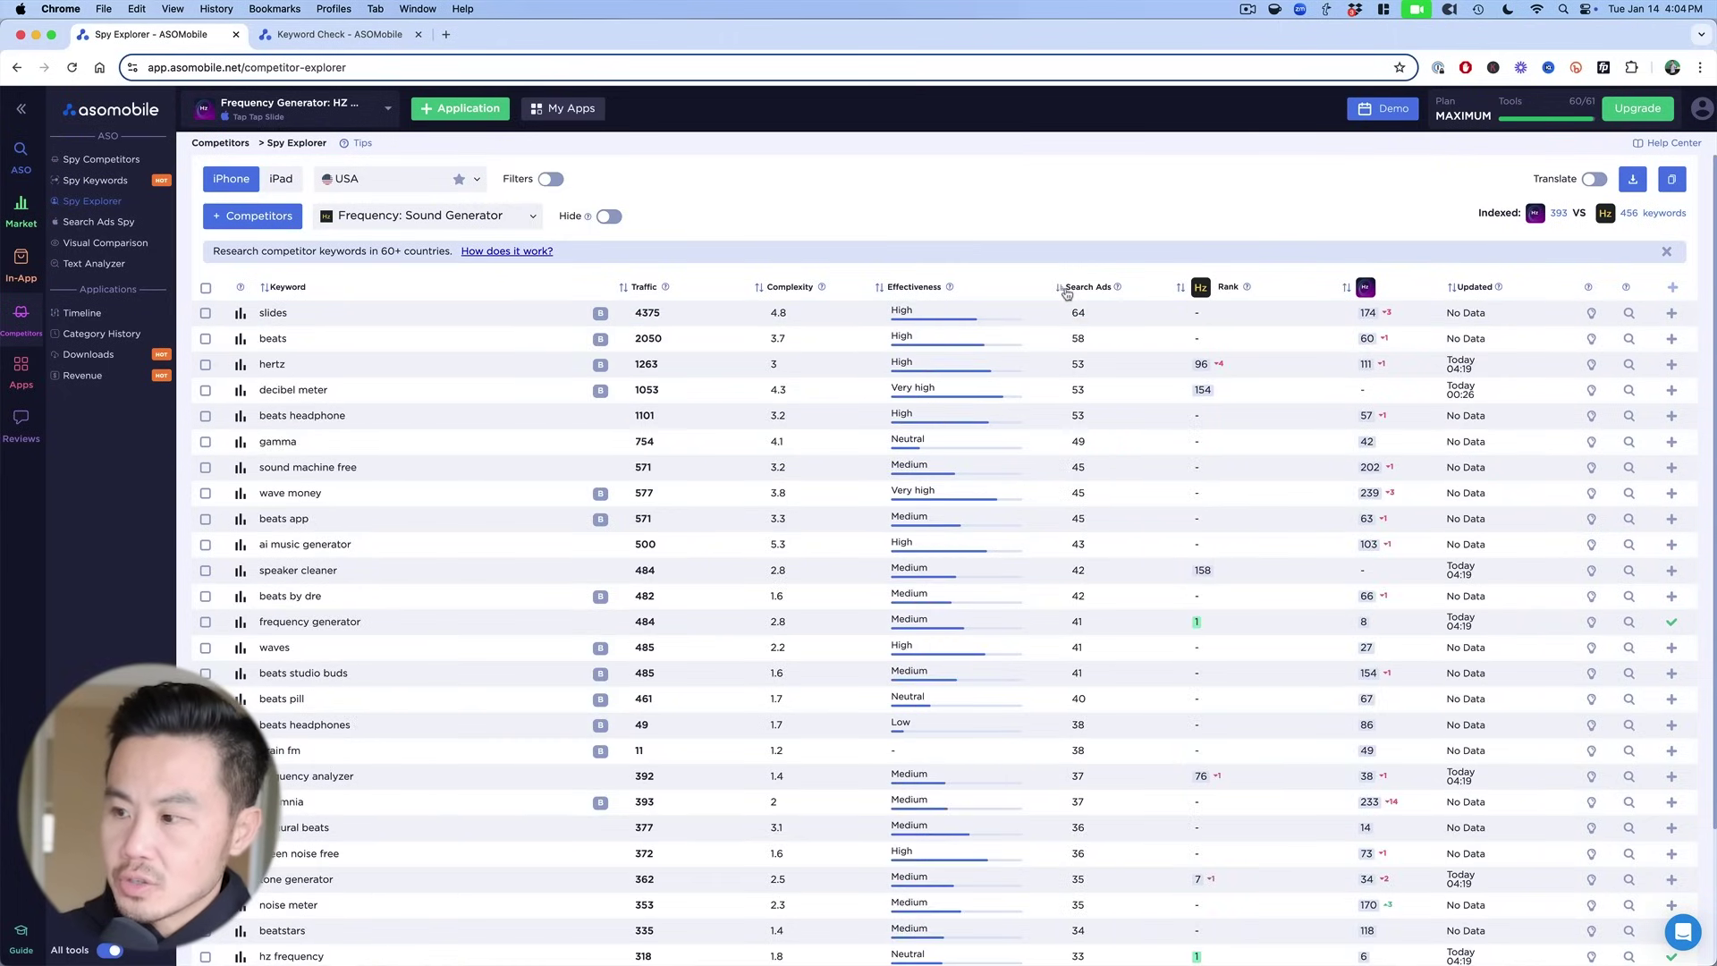
# Sort keywords by Complexity ascending (0.3 first) and open a braintap keyword check.
pyautogui.click(761, 290)
pyautogui.click(761, 290)
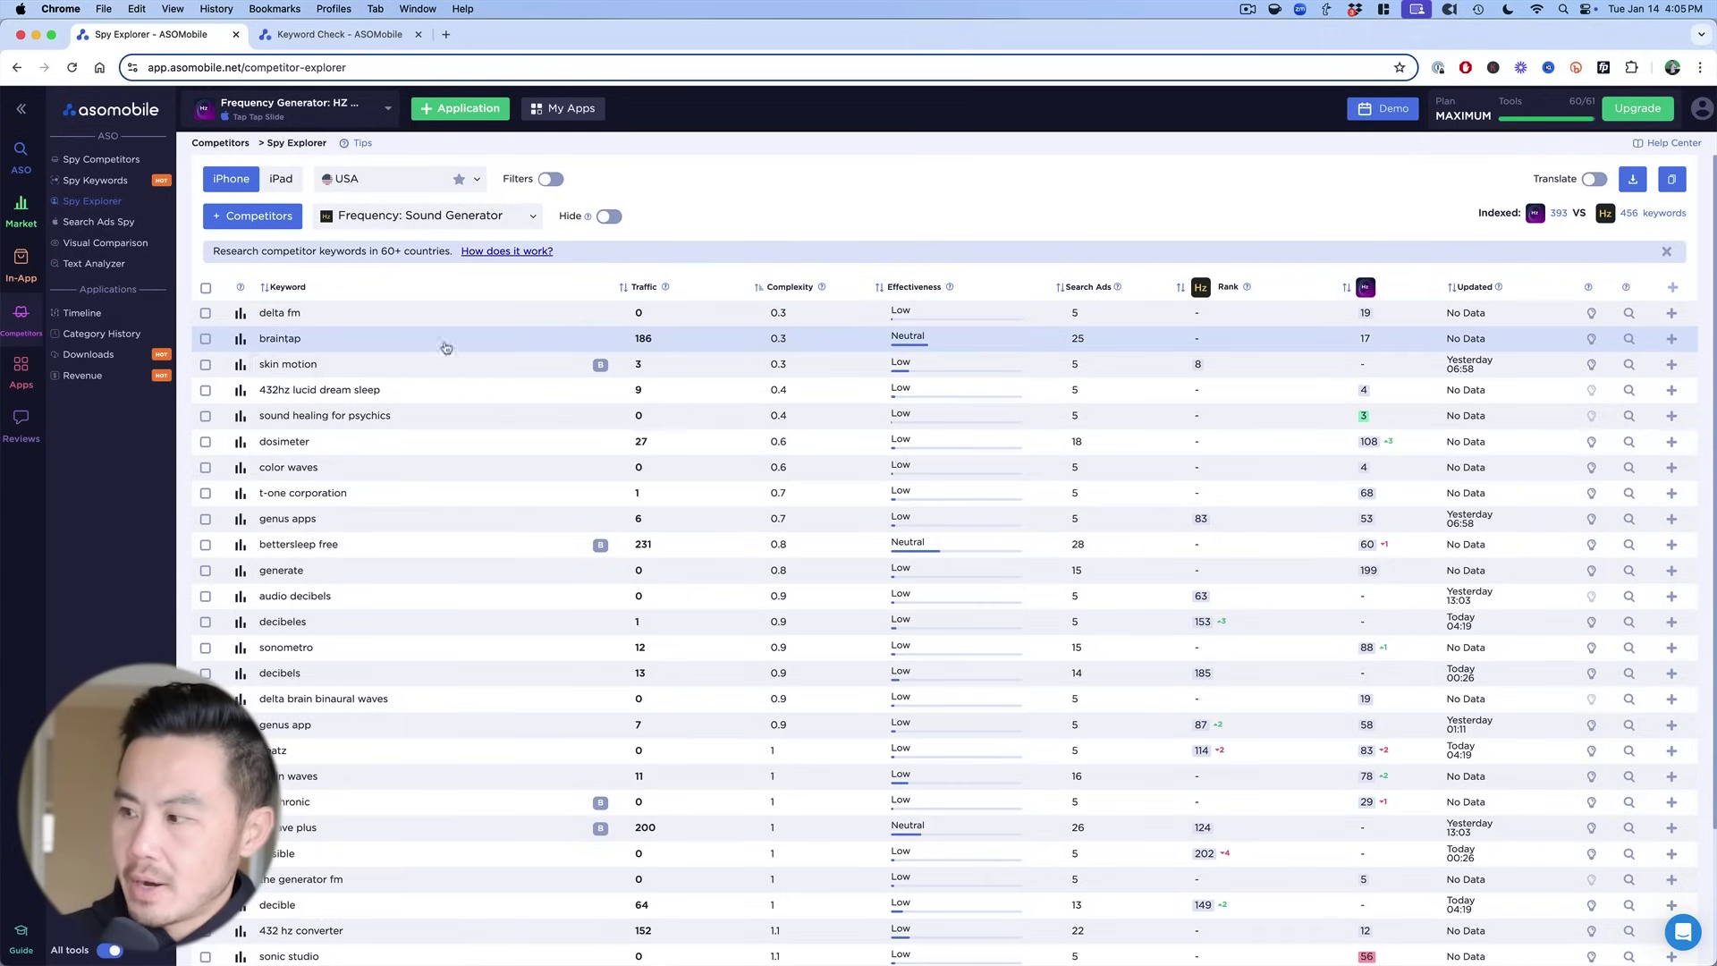
pyautogui.click(1631, 343)
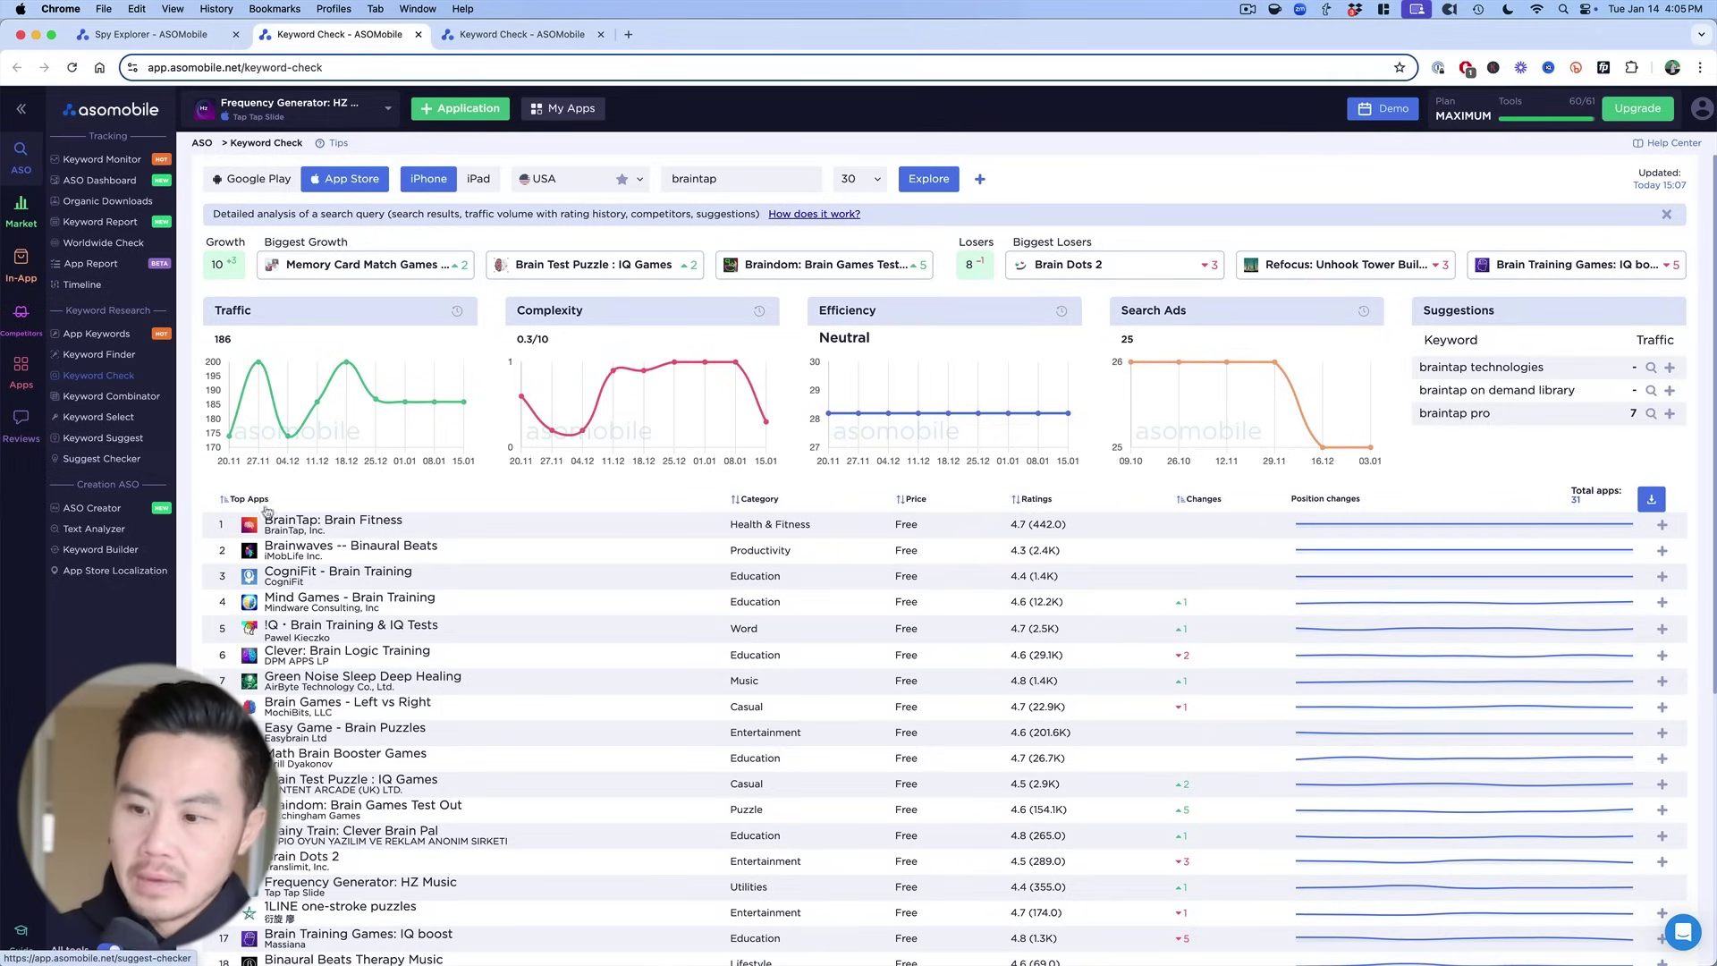
pyautogui.click(178, 34)
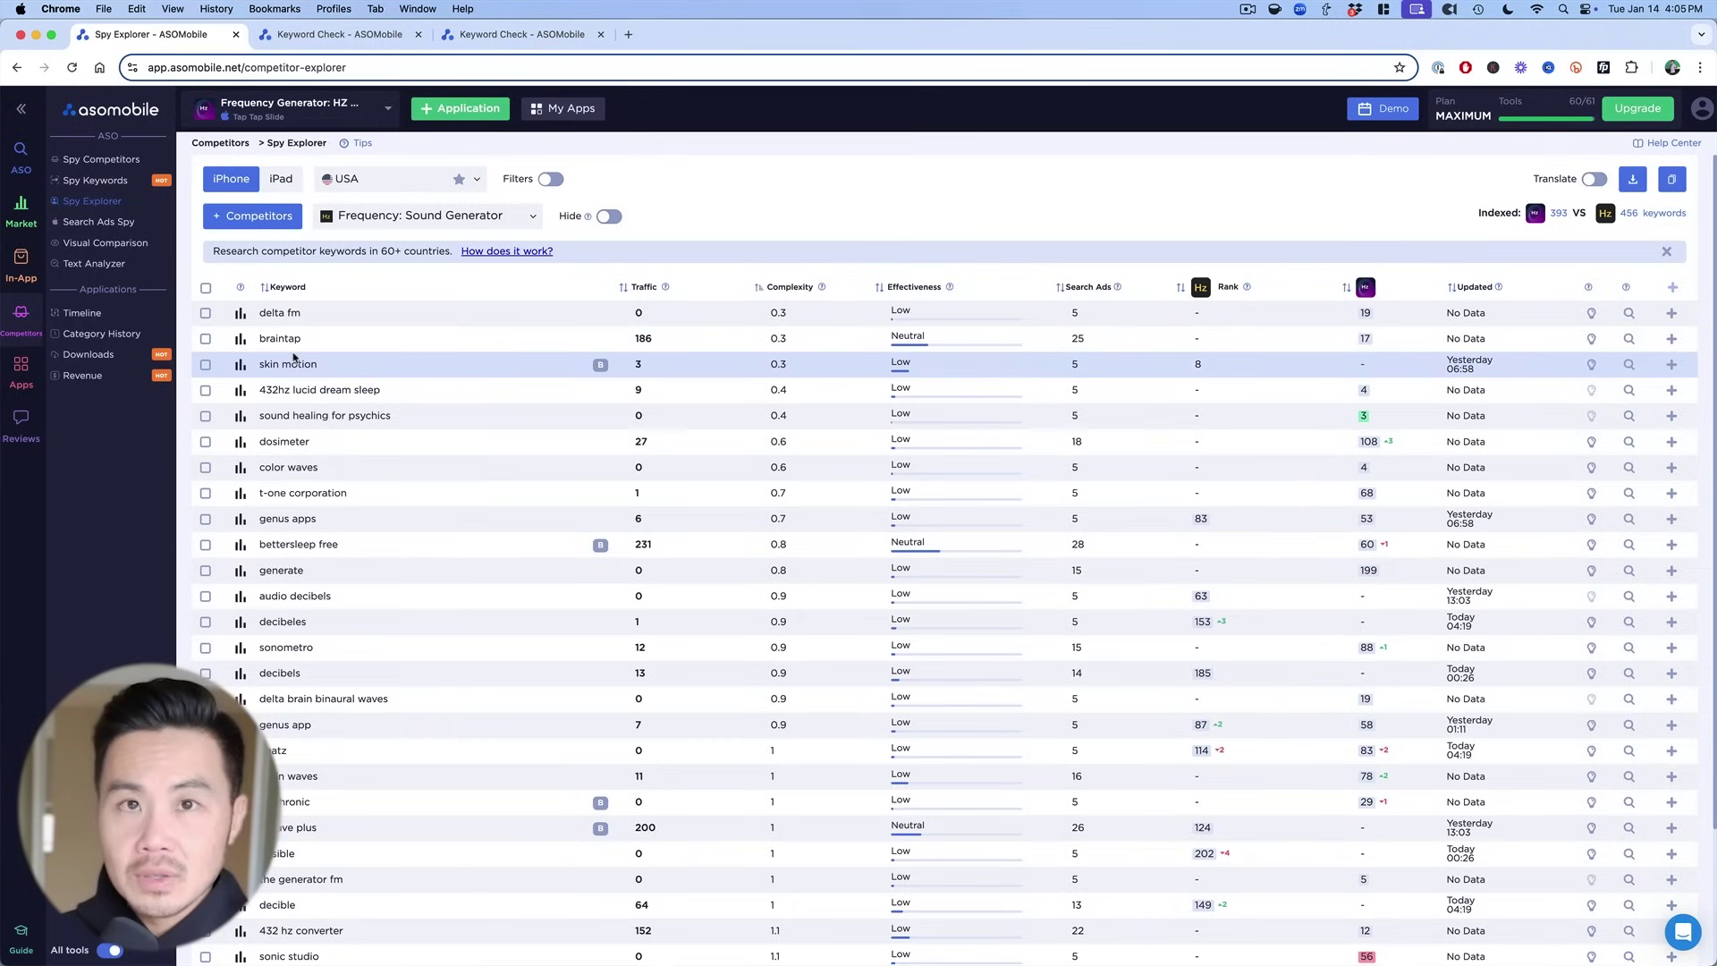
# Review the braintap keyword analysis, then return to the complexity-sorted Spy Explorer table.
pyautogui.click(369, 33)
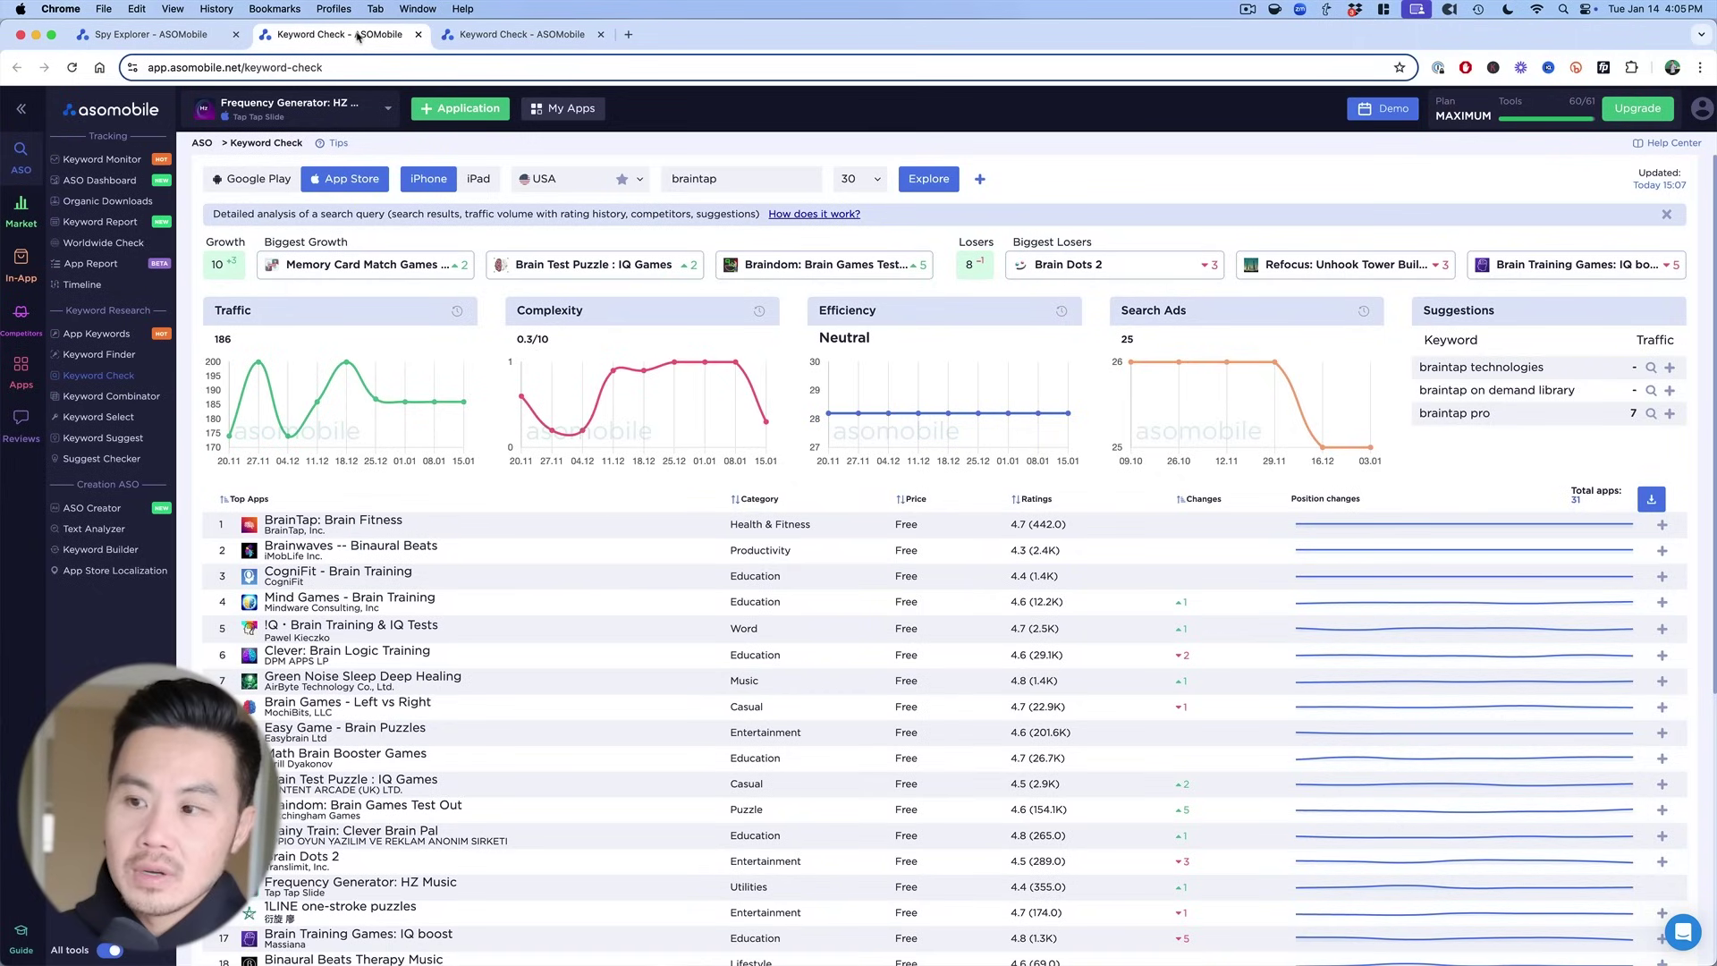
pyautogui.click(202, 40)
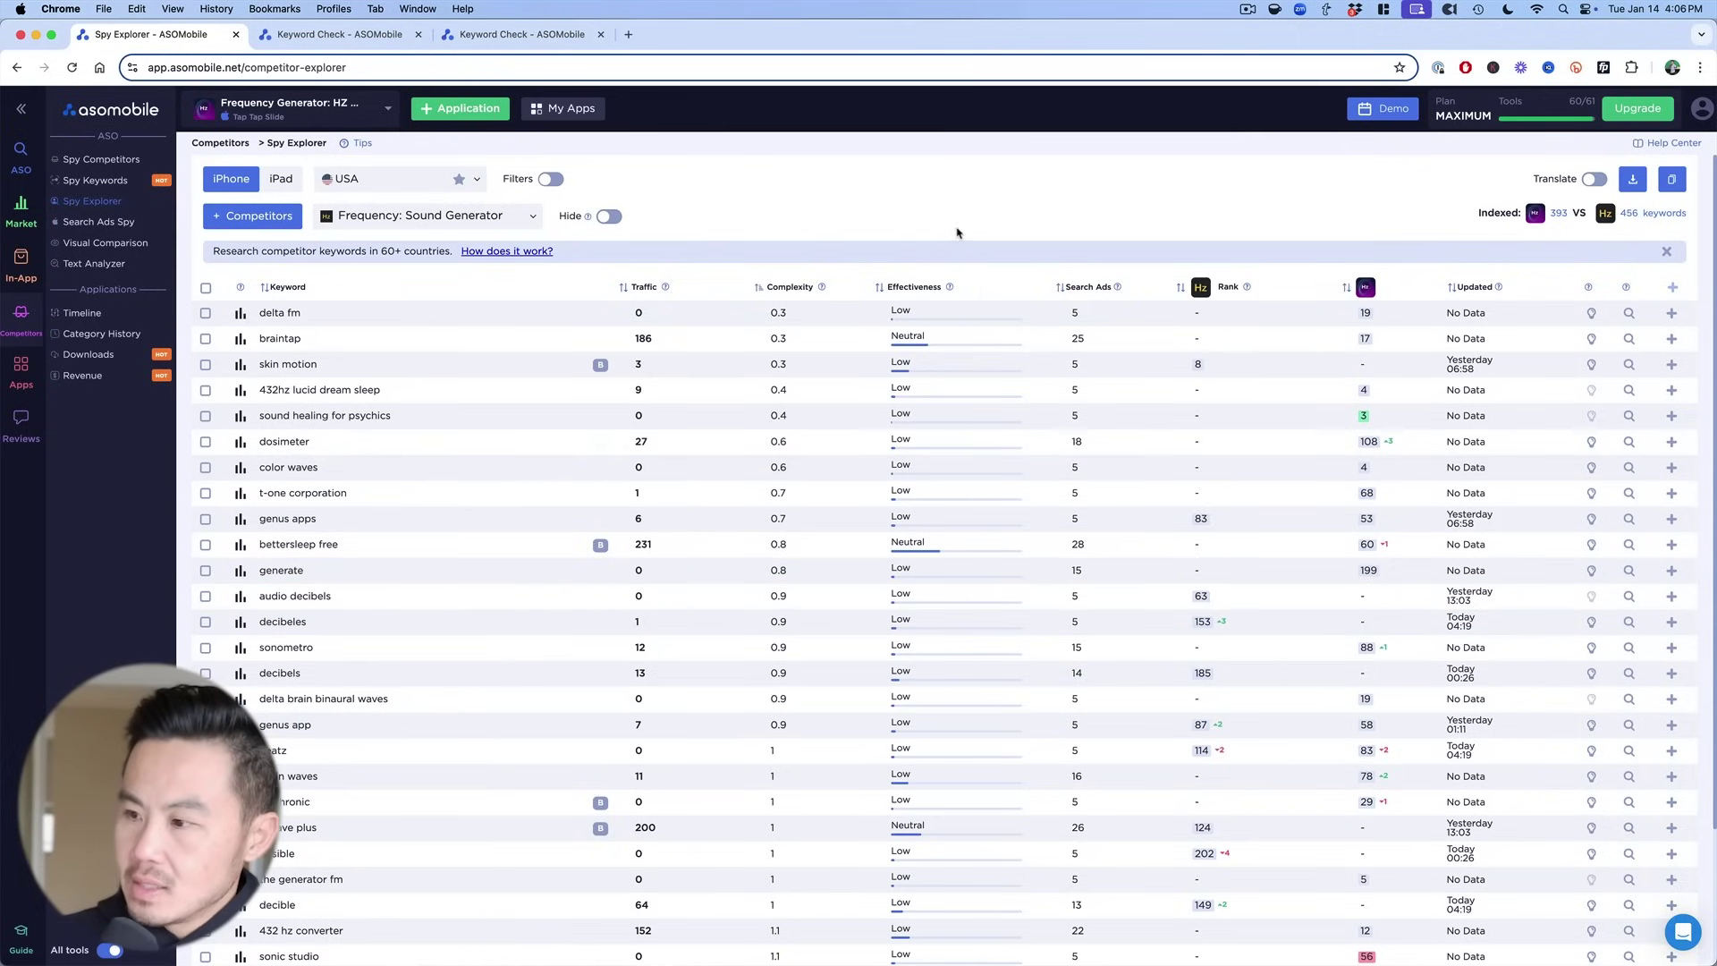
pyautogui.scroll(-3, 757, 392)
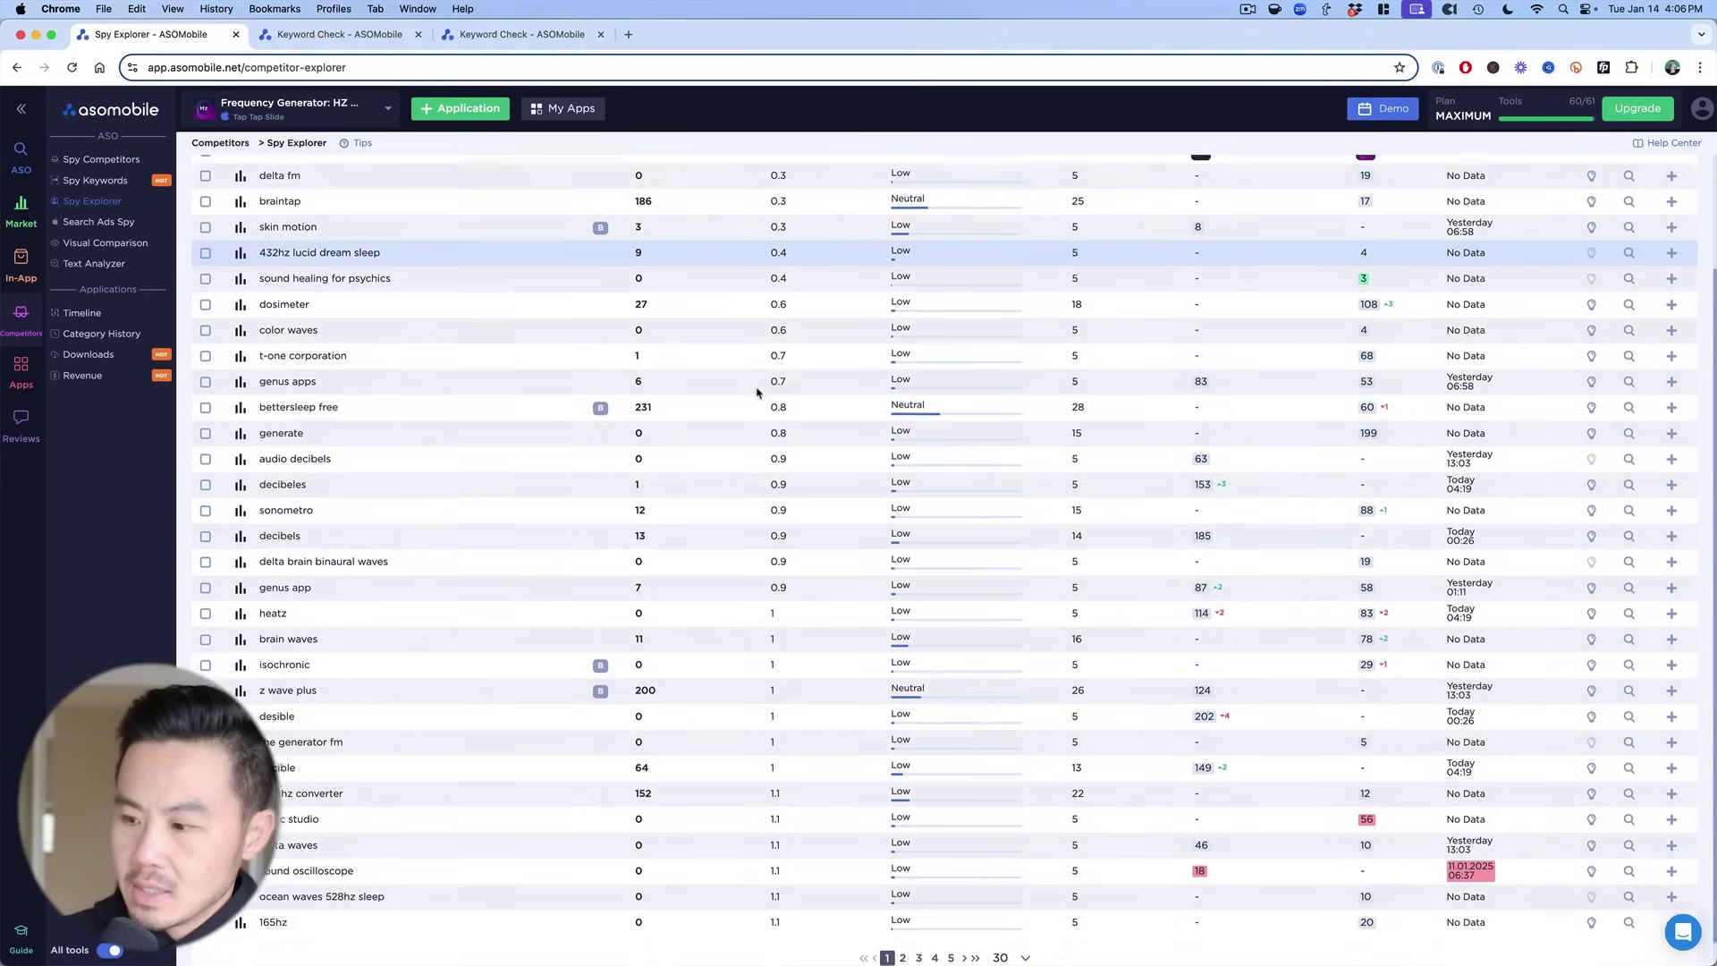
pyautogui.scroll(3, 757, 393)
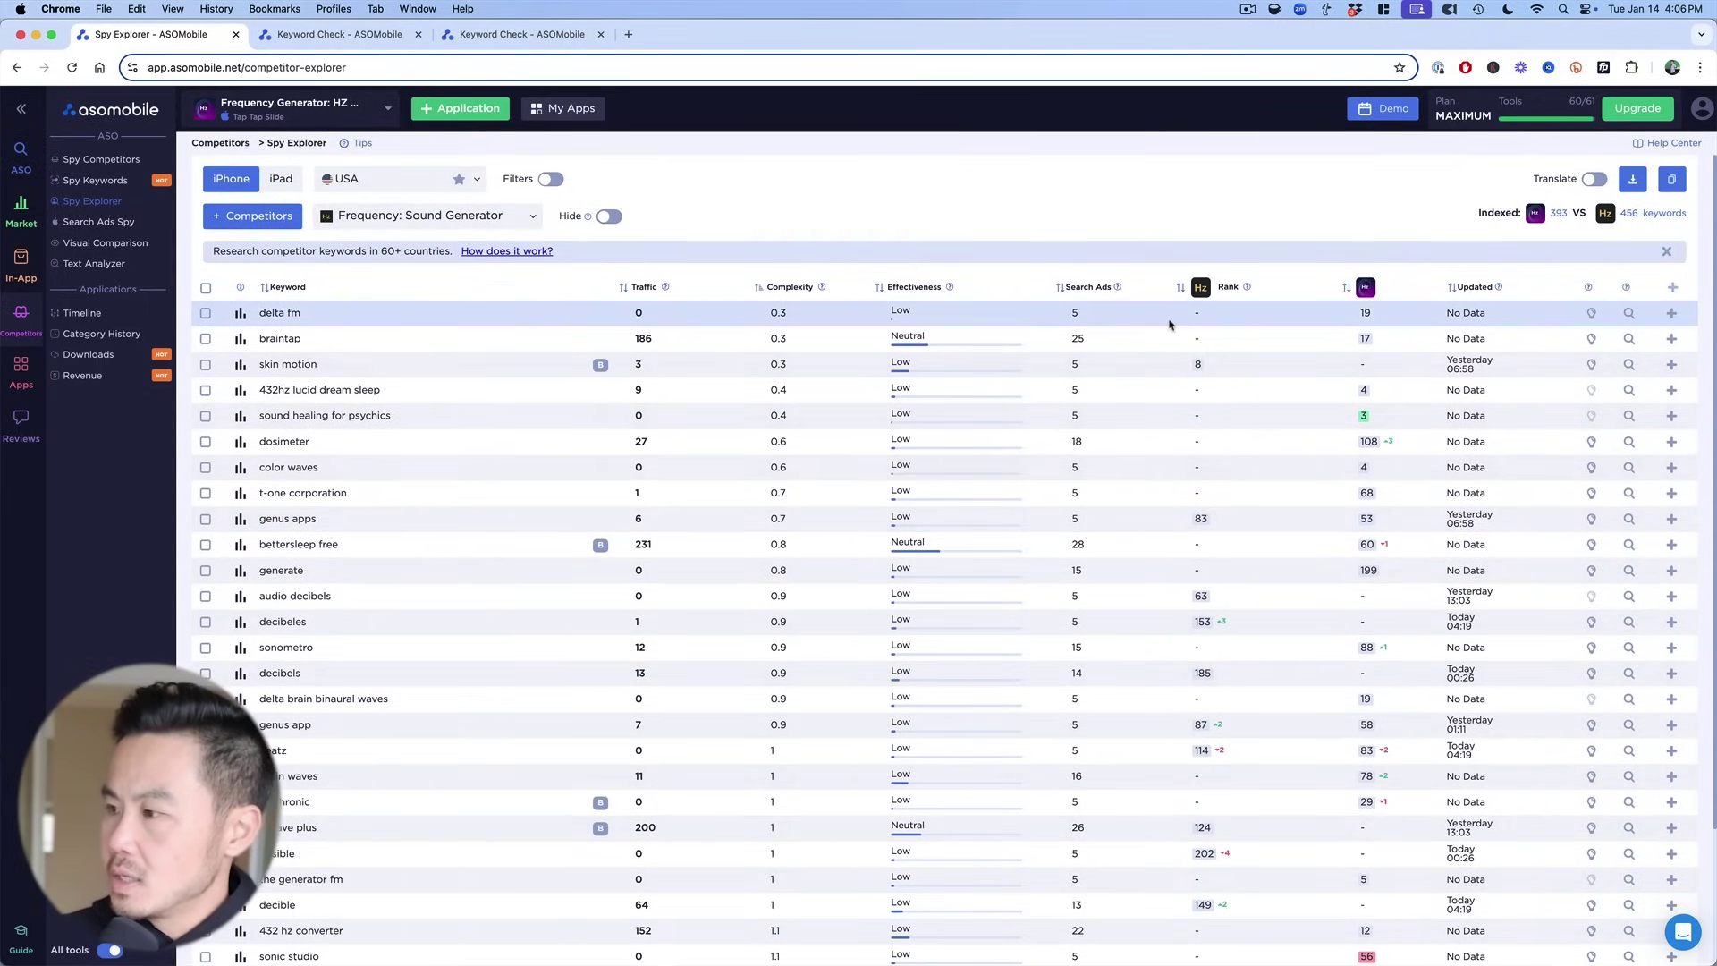
pyautogui.click(551, 179)
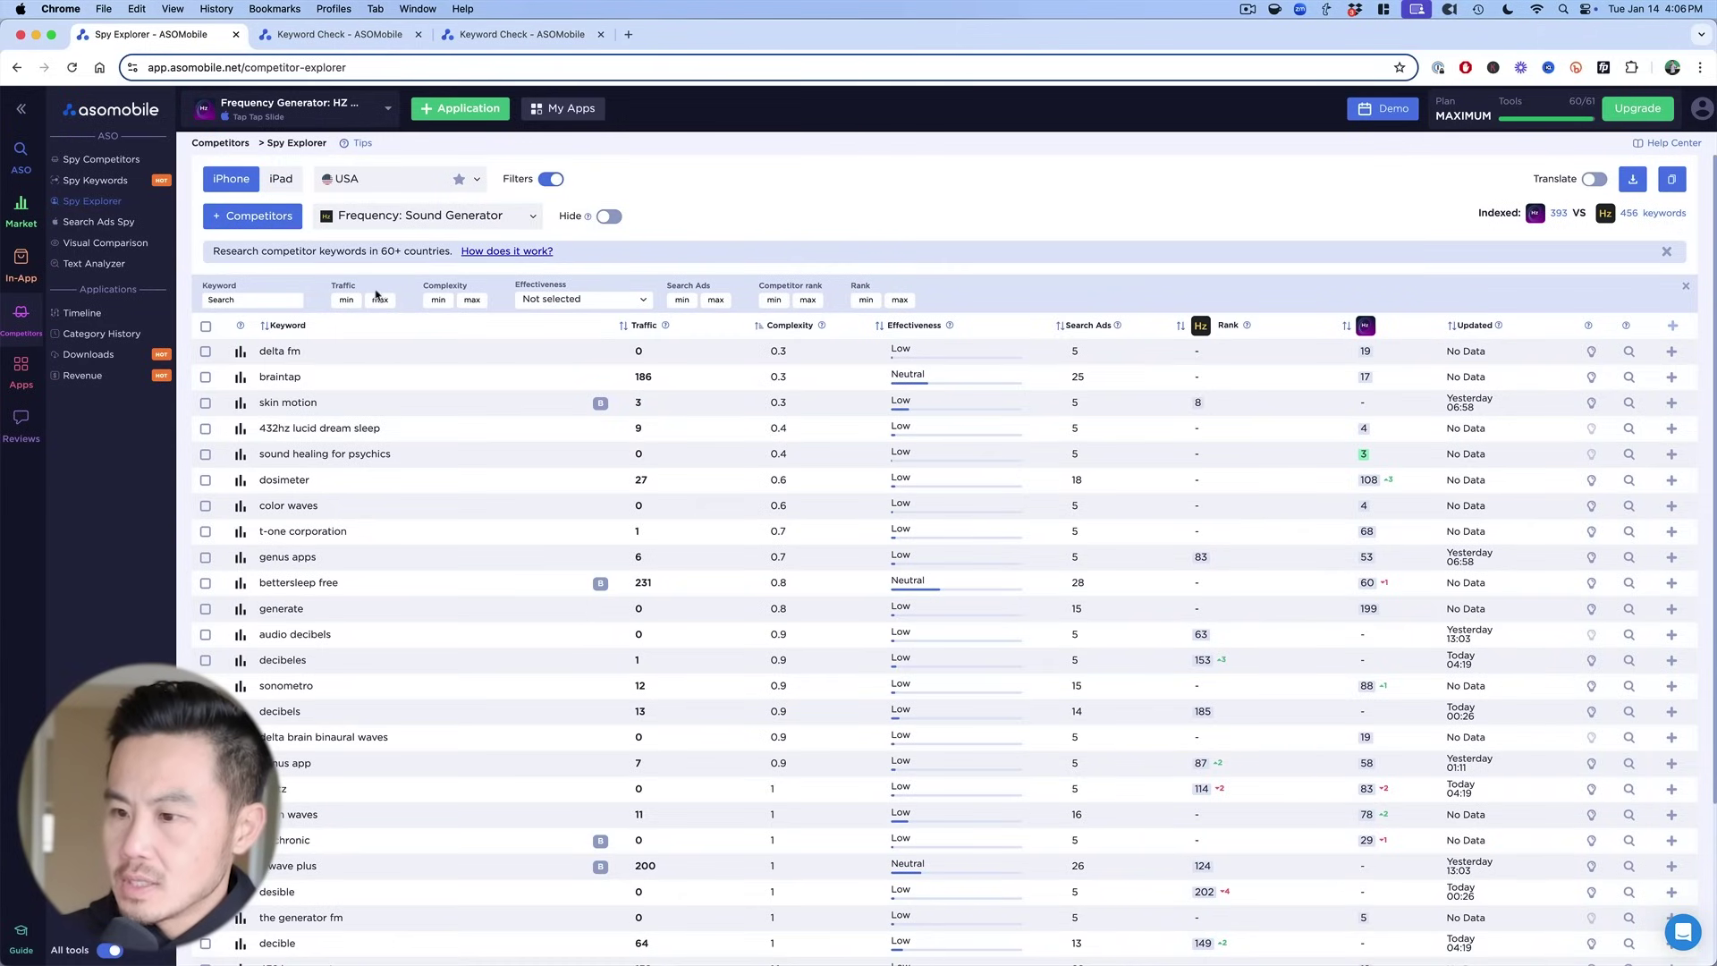
# Set the minimum Traffic filter to 25.
pyautogui.click(346, 299)
pyautogui.write('25')
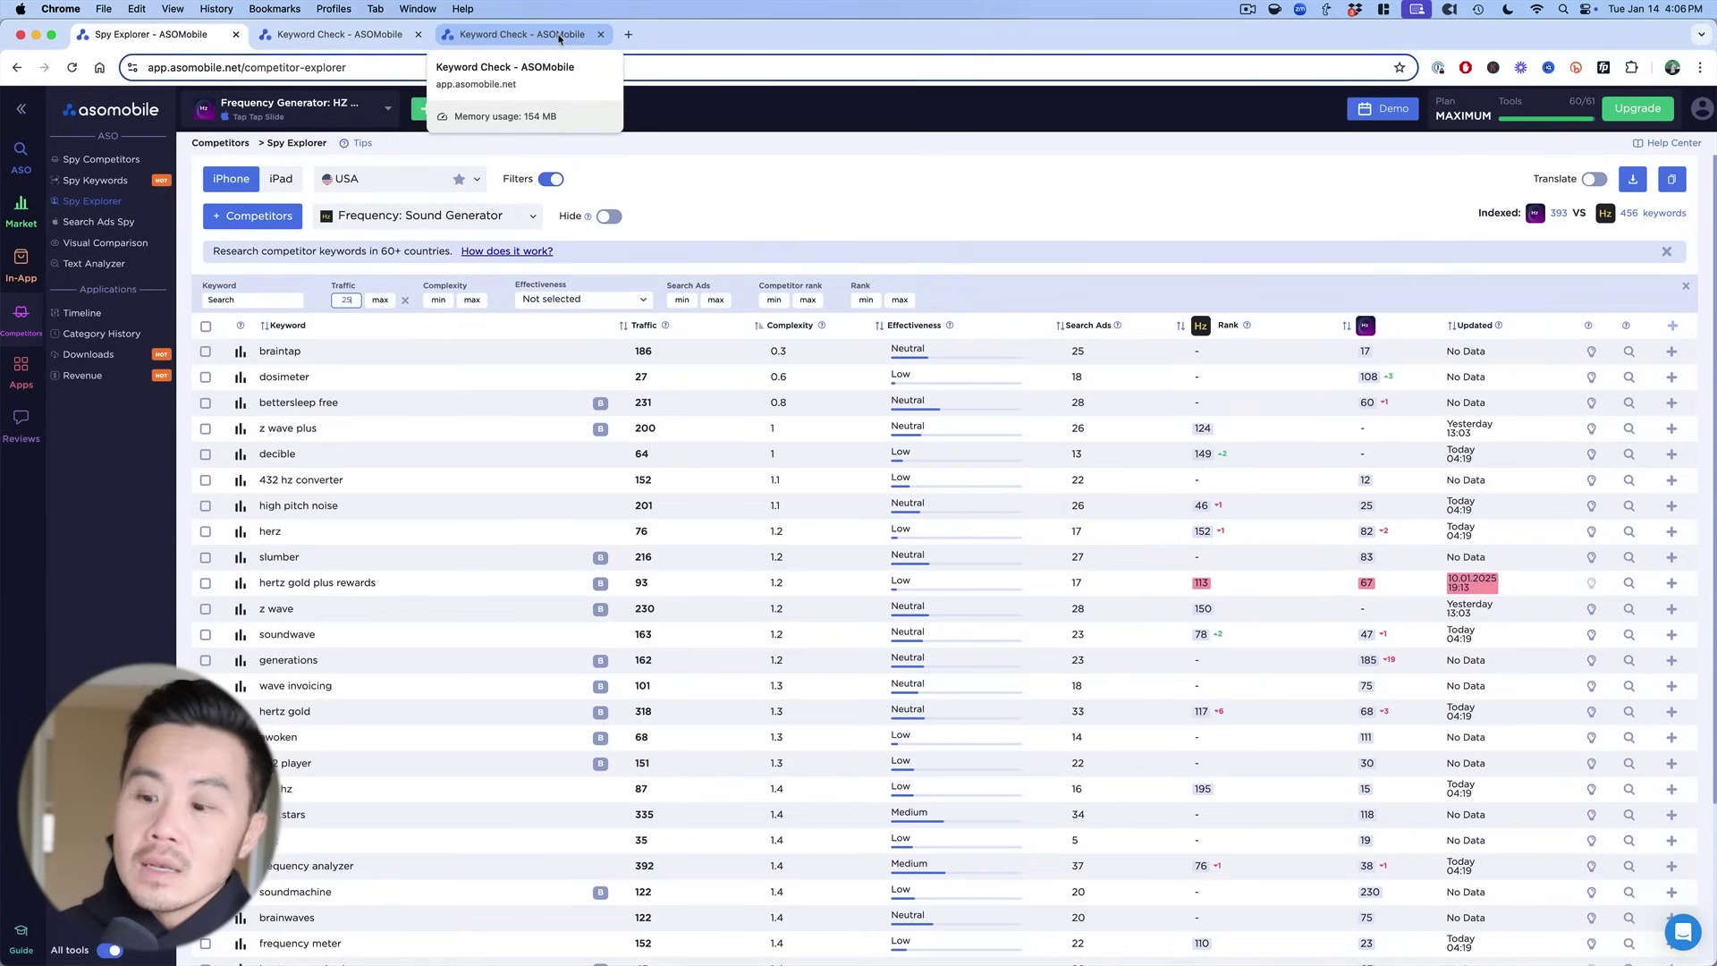
# Copy the 'frequency generator' search term and sort Spy Explorer keywords by Rank.
pyautogui.click(559, 35)
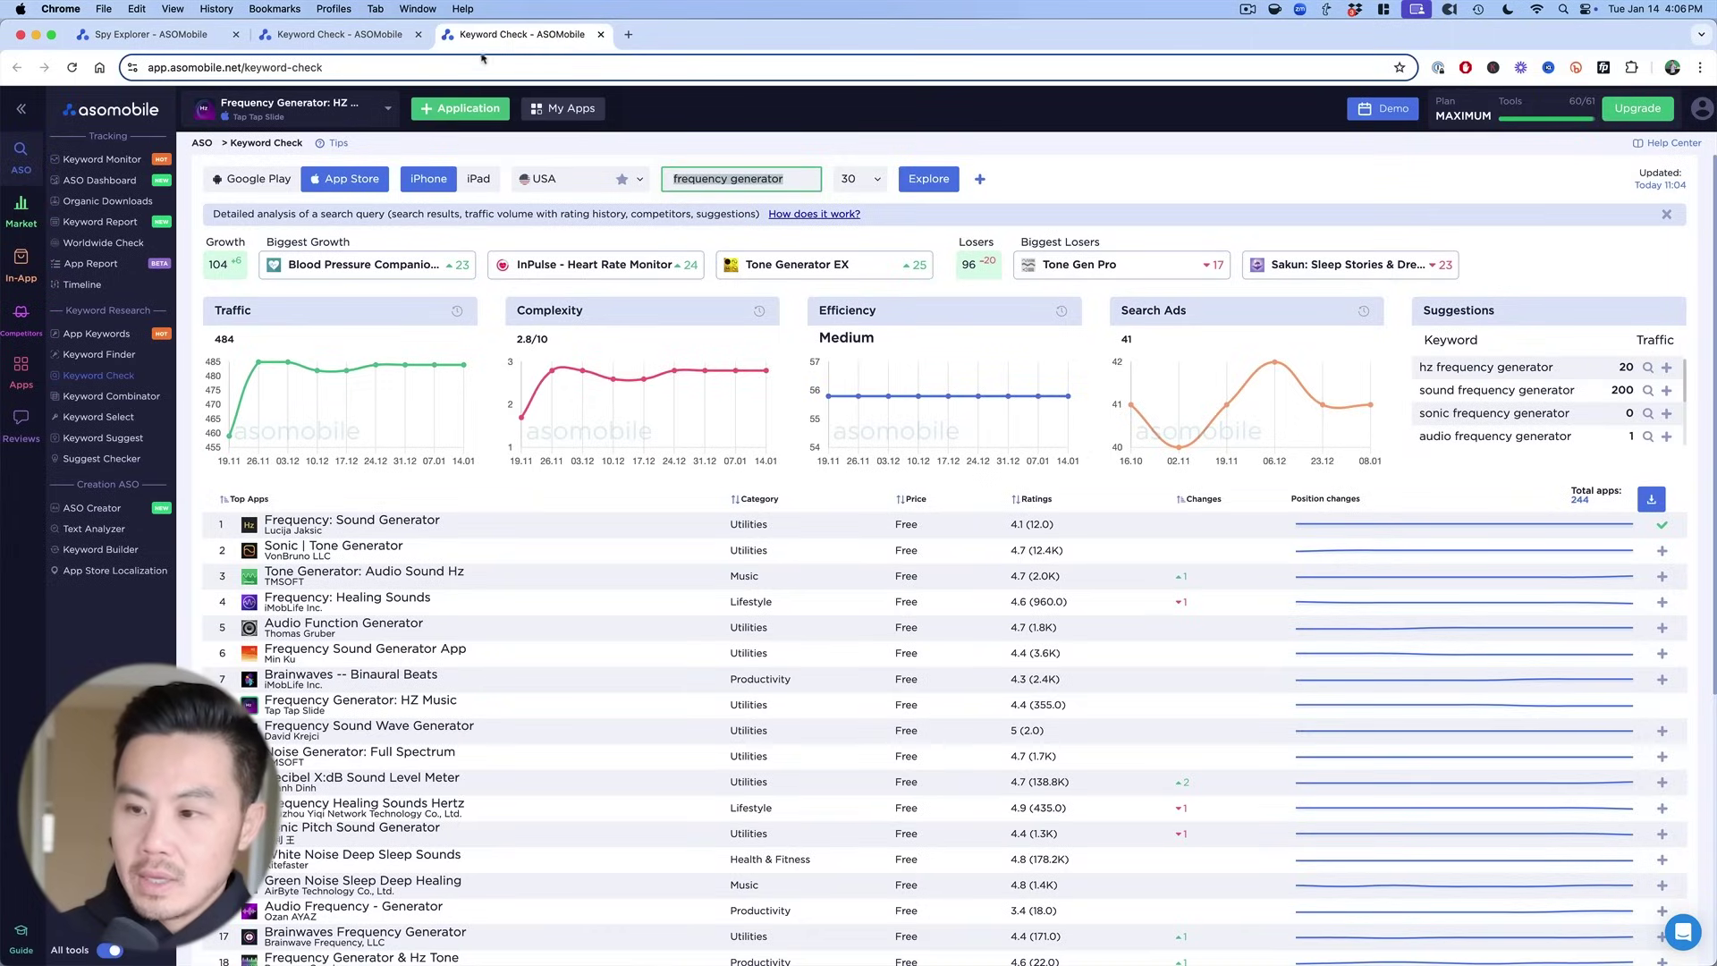
pyautogui.click(762, 180)
pyautogui.press('super+a')
pyautogui.press('super+1')
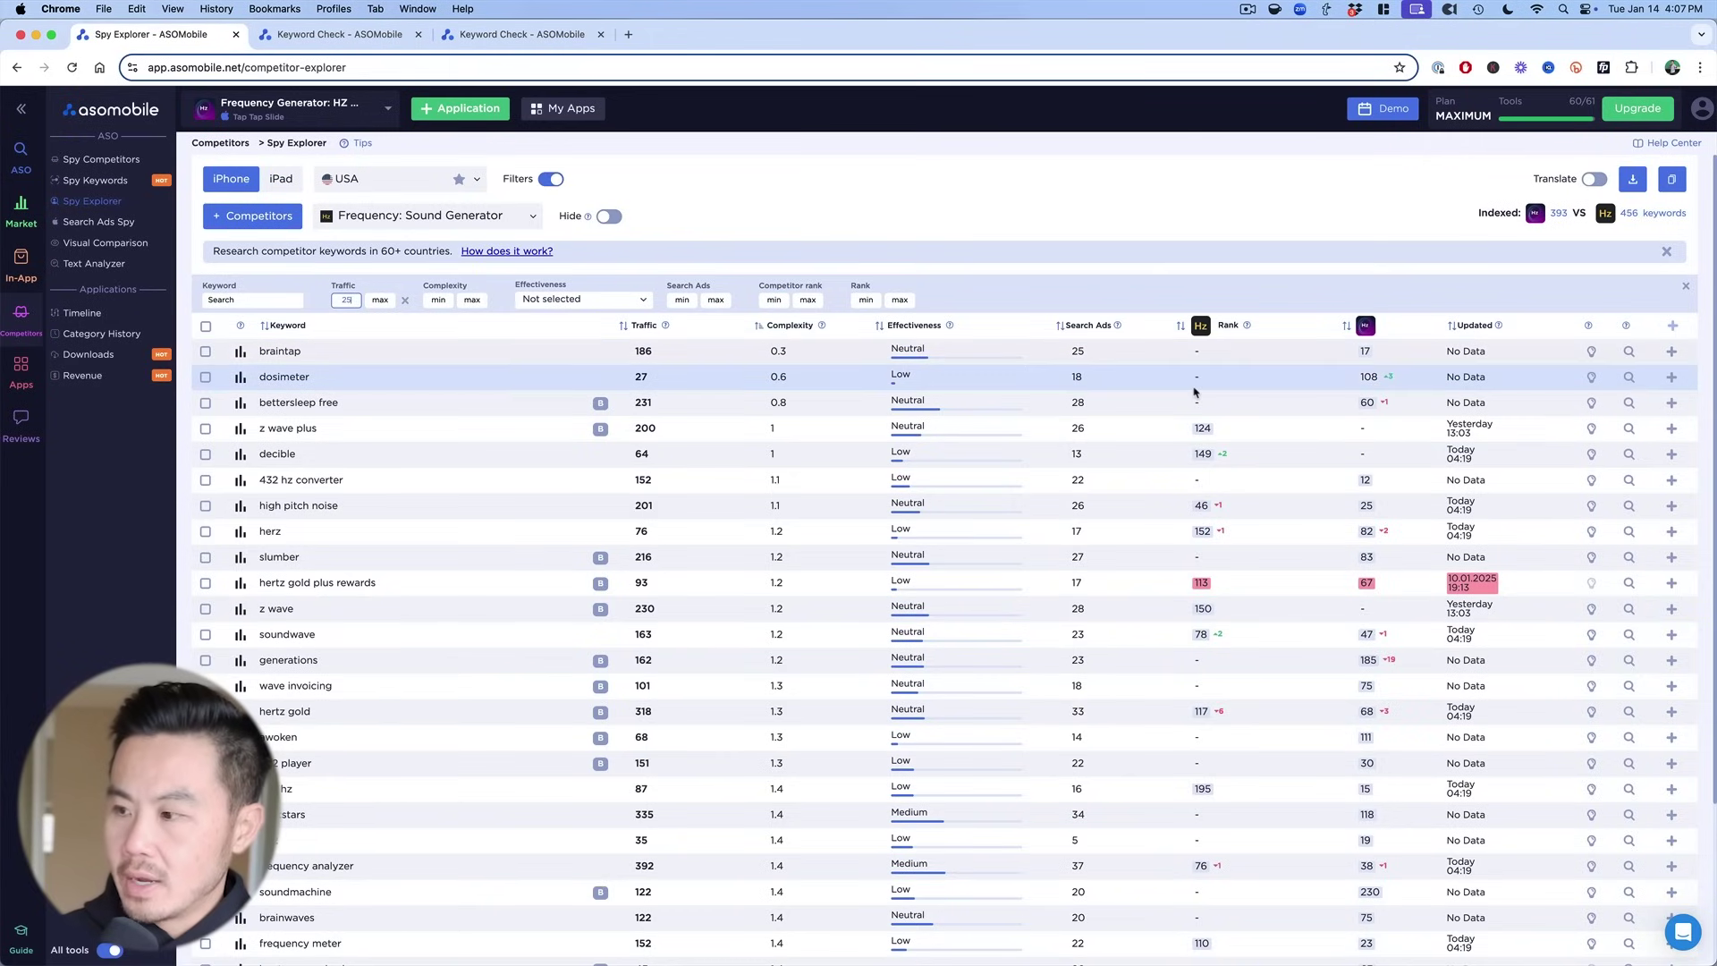
pyautogui.click(1180, 326)
# Find 'frequency generator' mentions on the Keyword Check page, then return to Spy Explorer.
pyautogui.click(506, 36)
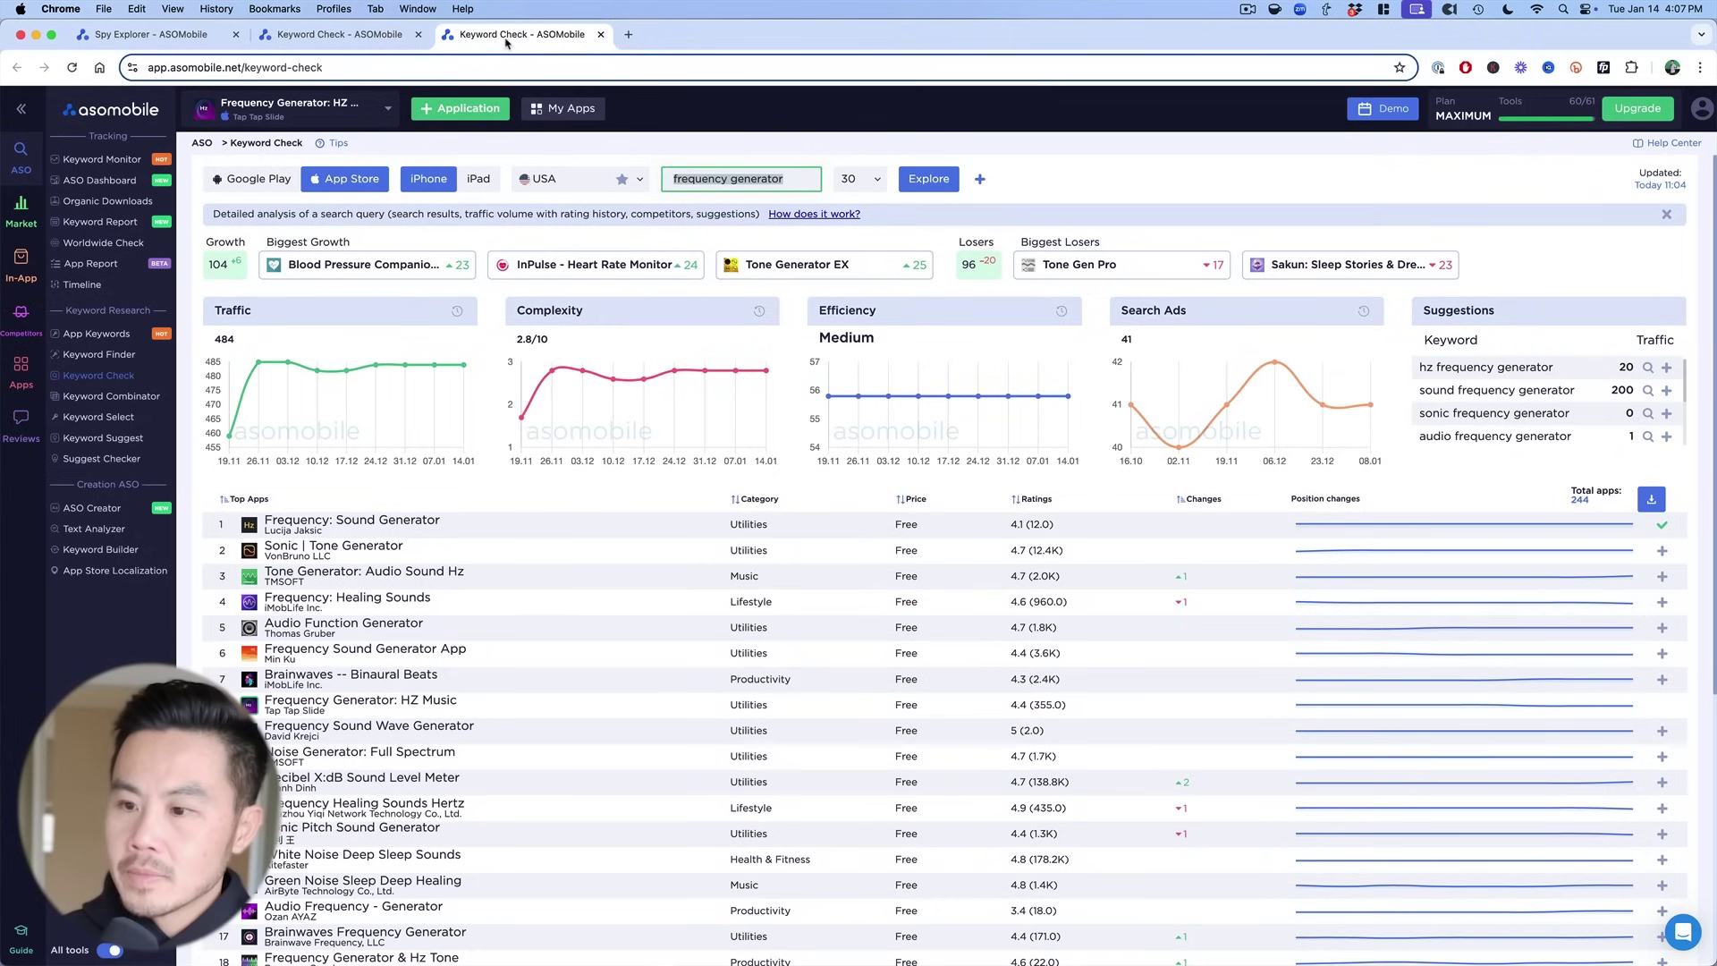
pyautogui.press('super+f')
pyautogui.press('Return')
pyautogui.press('Return')
pyautogui.press('Return')
pyautogui.press('Return')
pyautogui.press('Return')
pyautogui.press('Return')
pyautogui.press('Return')
pyautogui.press('Return')
pyautogui.press('Return')
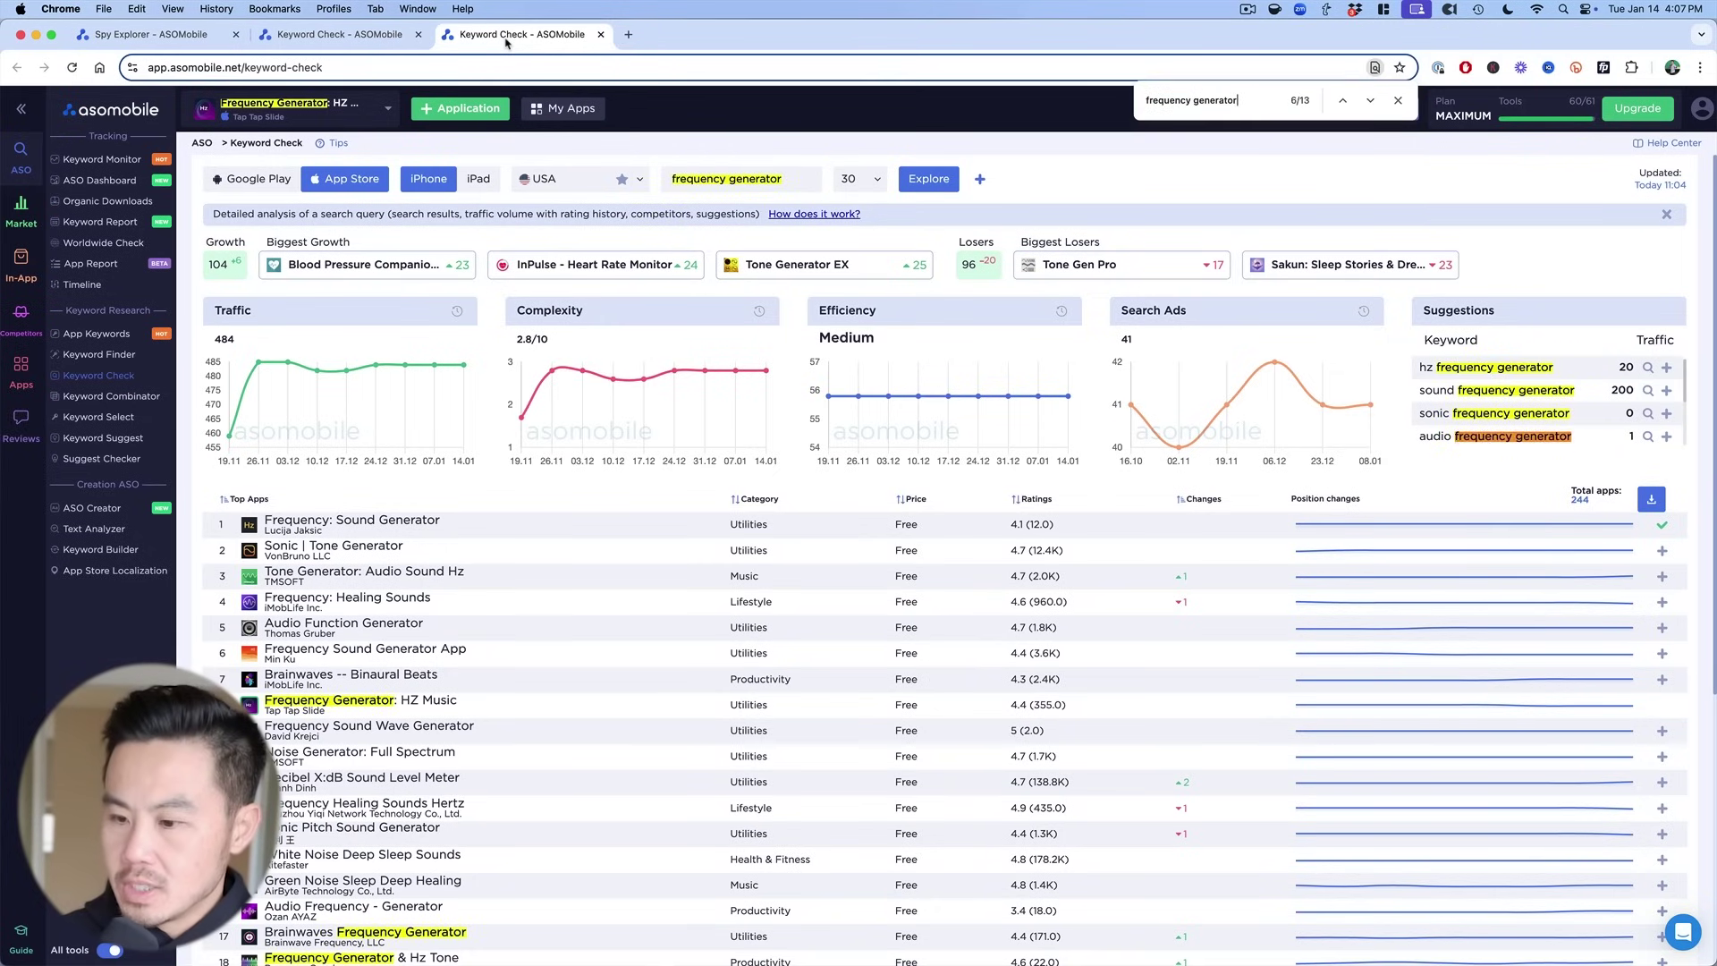
pyautogui.scroll(-3, 258, 173)
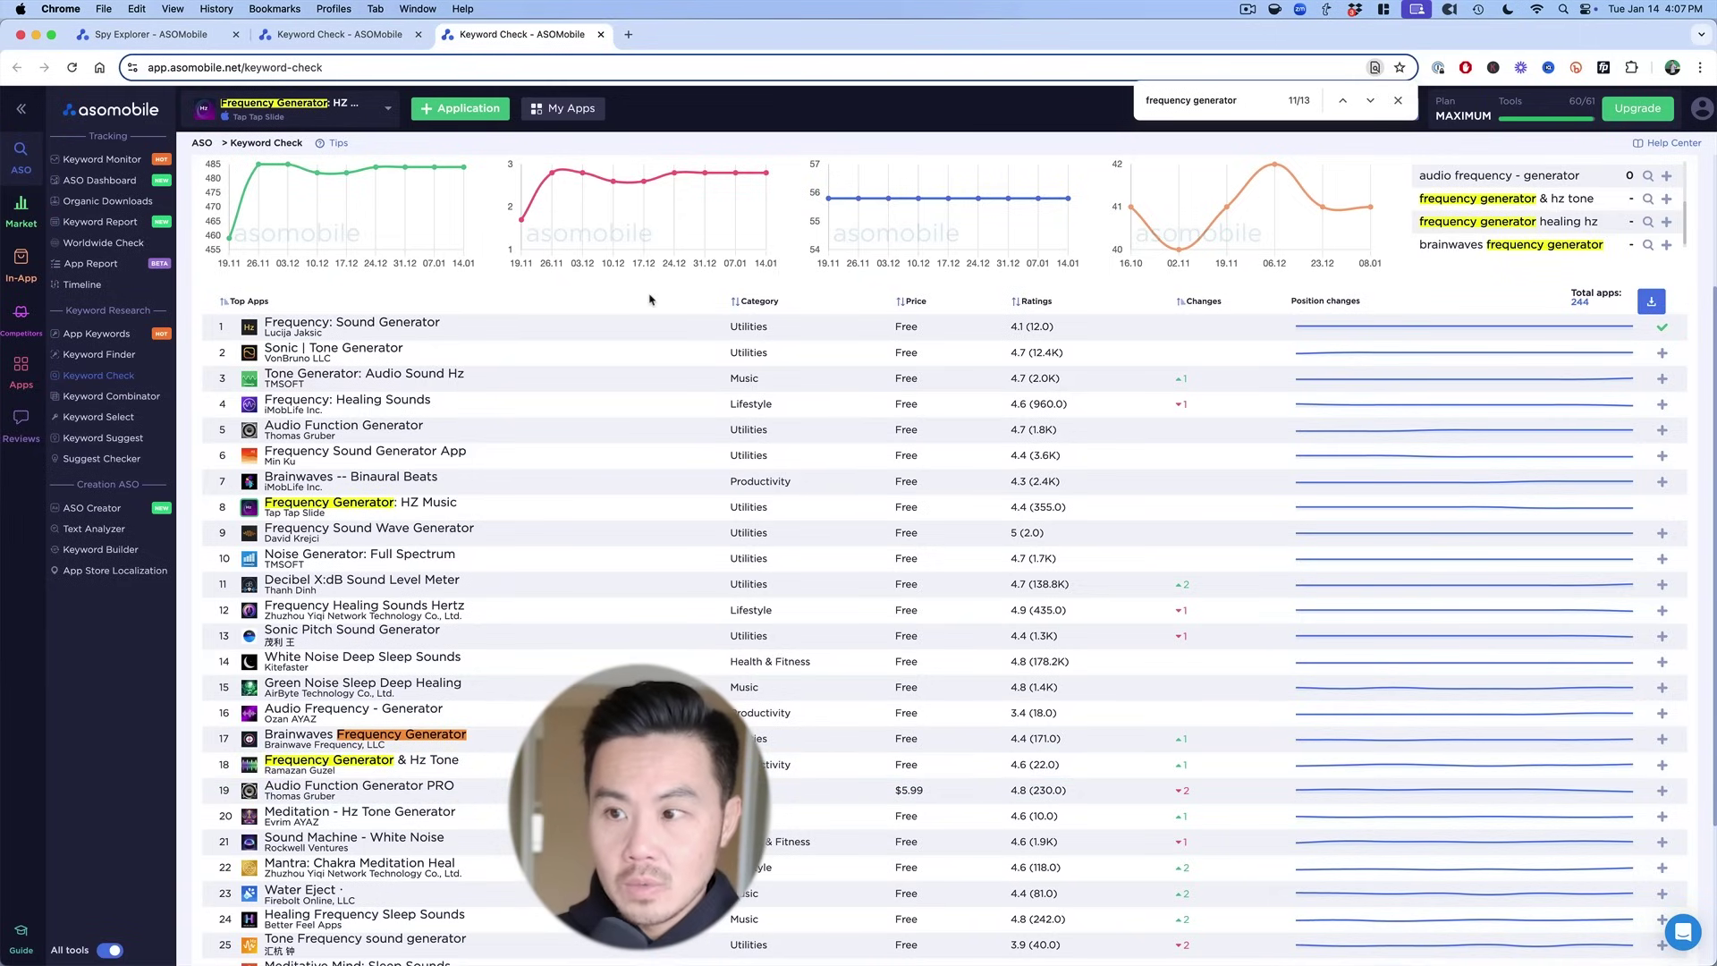
pyautogui.press('Escape')
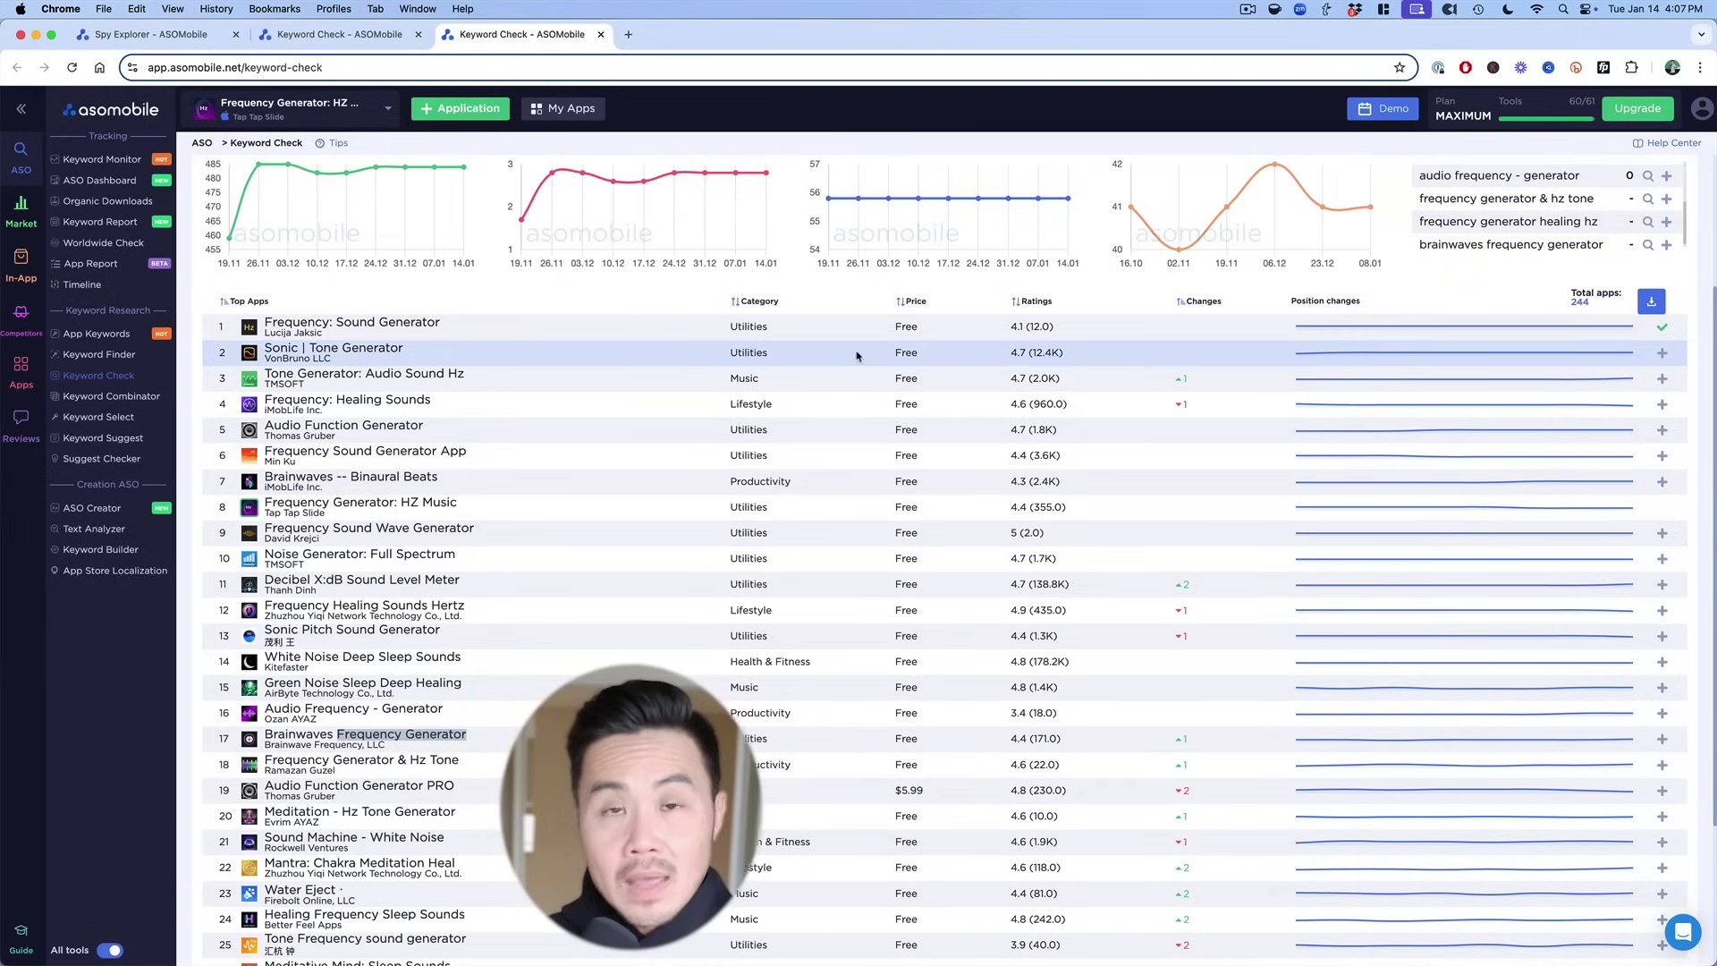
pyautogui.click(141, 45)
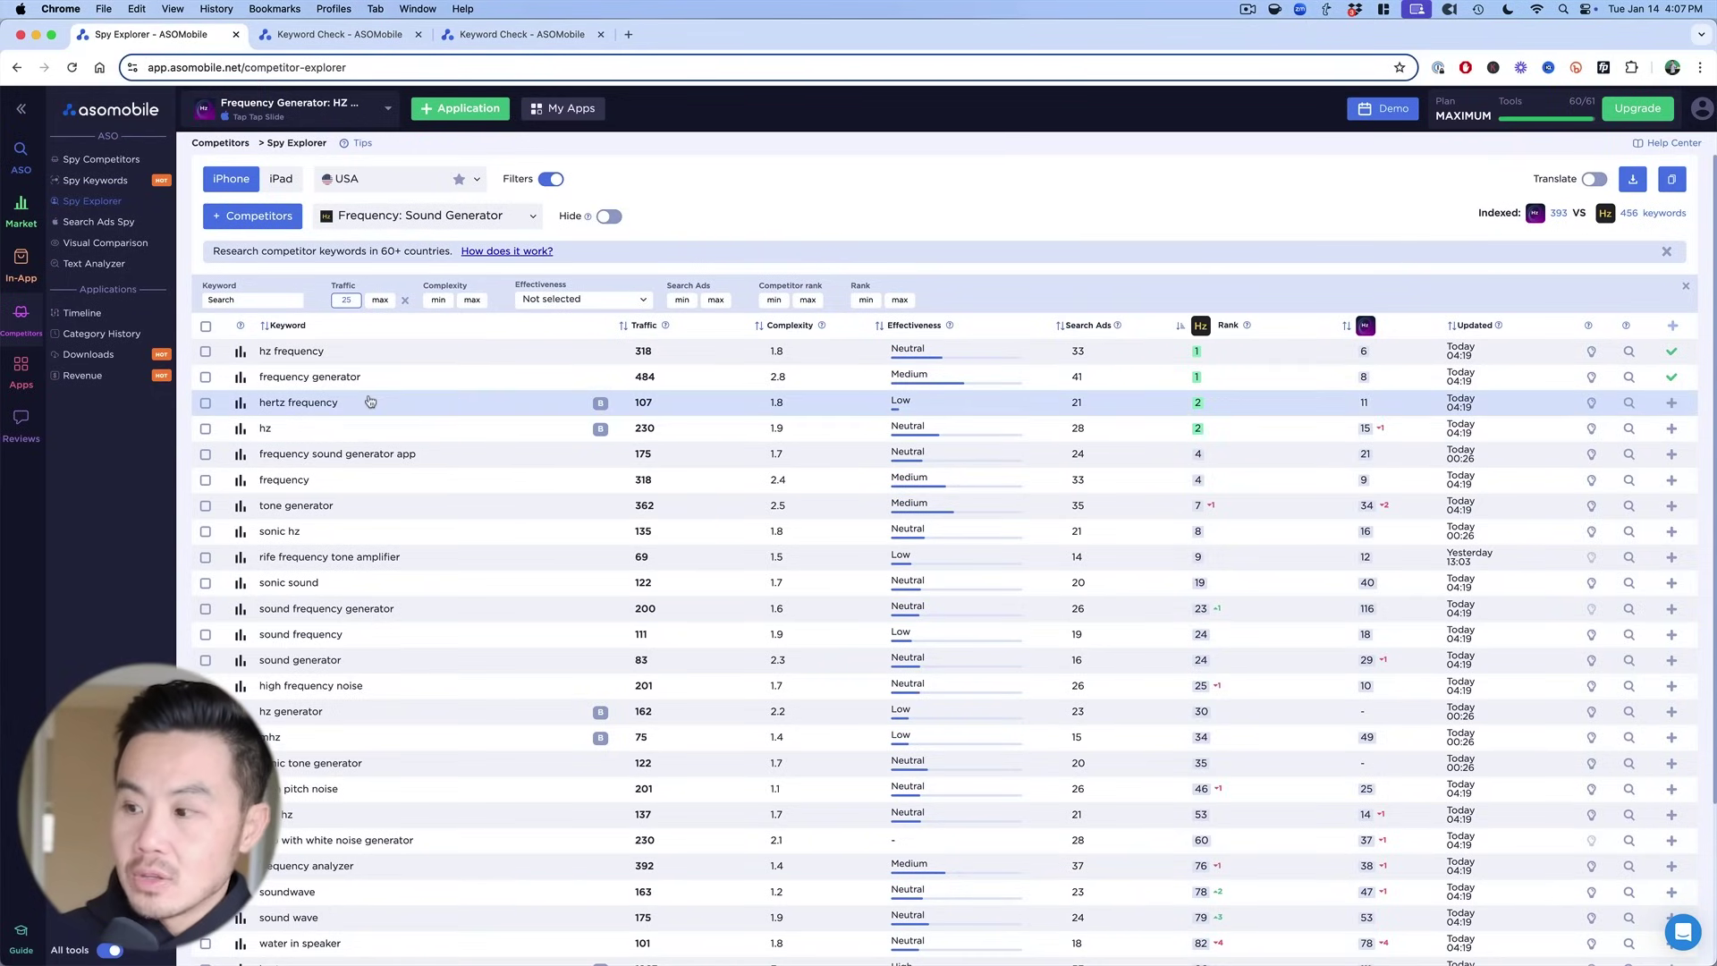